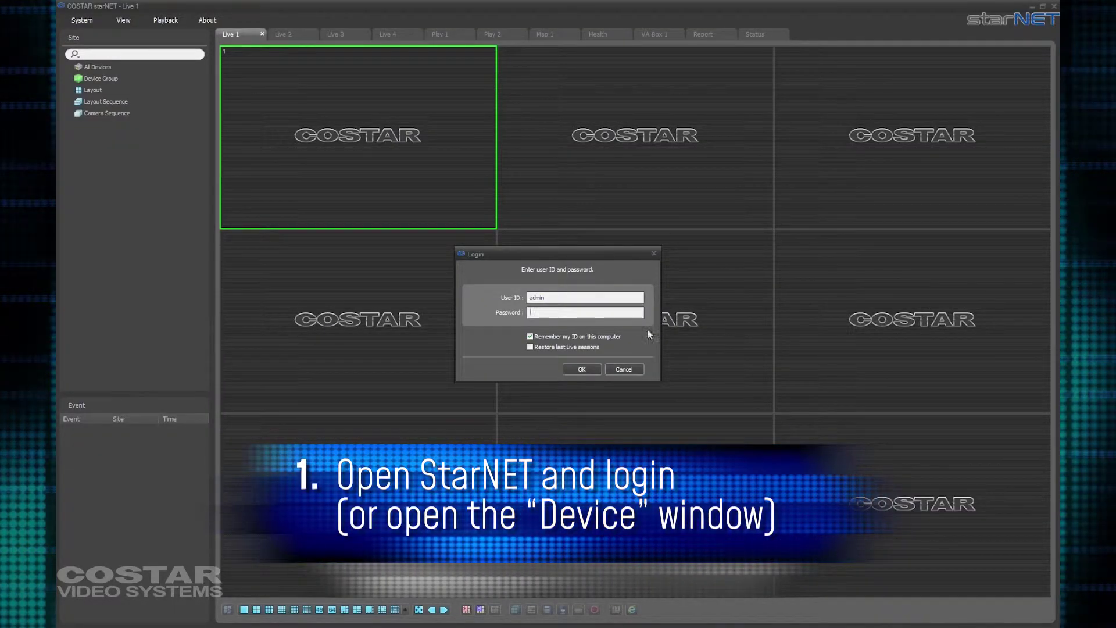
pyautogui.write('password')
# Log in to starNET as admin and acknowledge the disclaimer notice
pyautogui.press('Return')
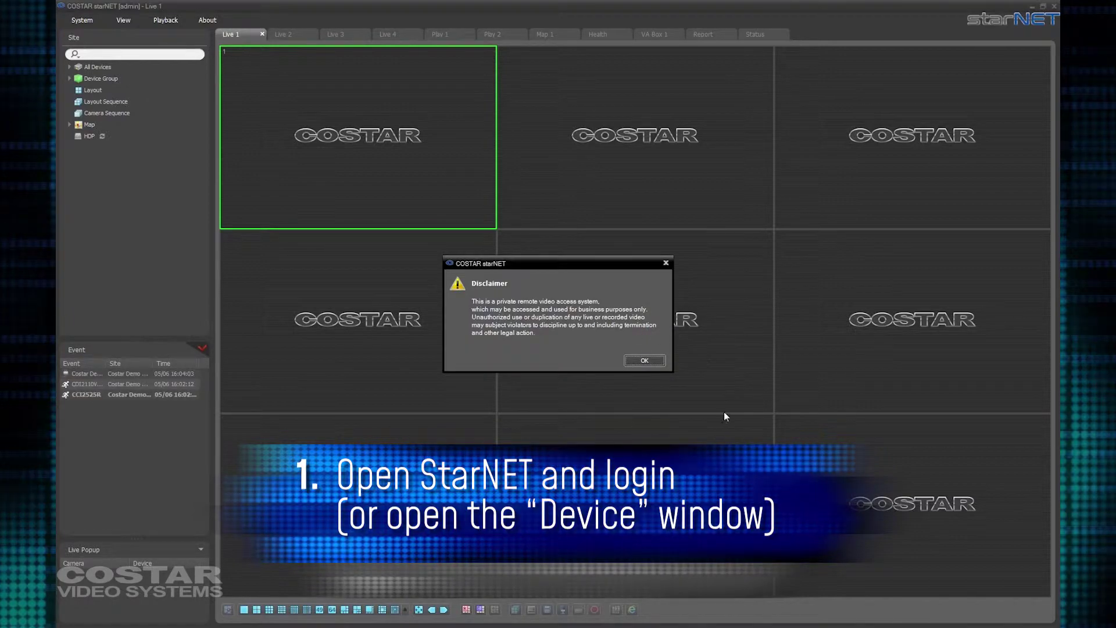
pyautogui.click(648, 360)
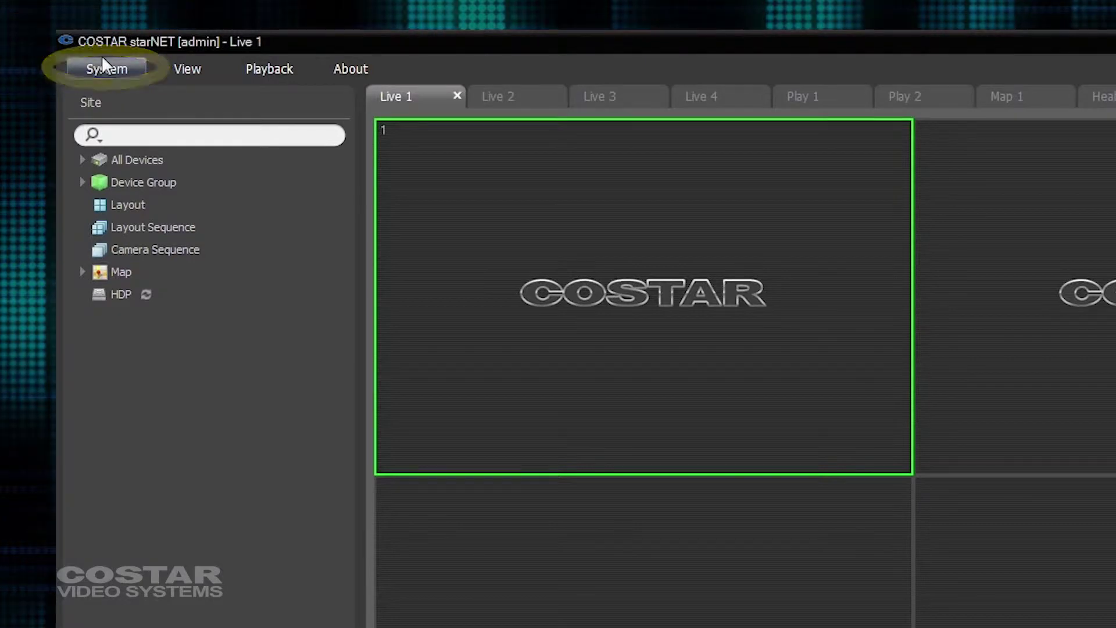
# Open the Device page of System Setup to see the two existing recorders
pyautogui.click(102, 61)
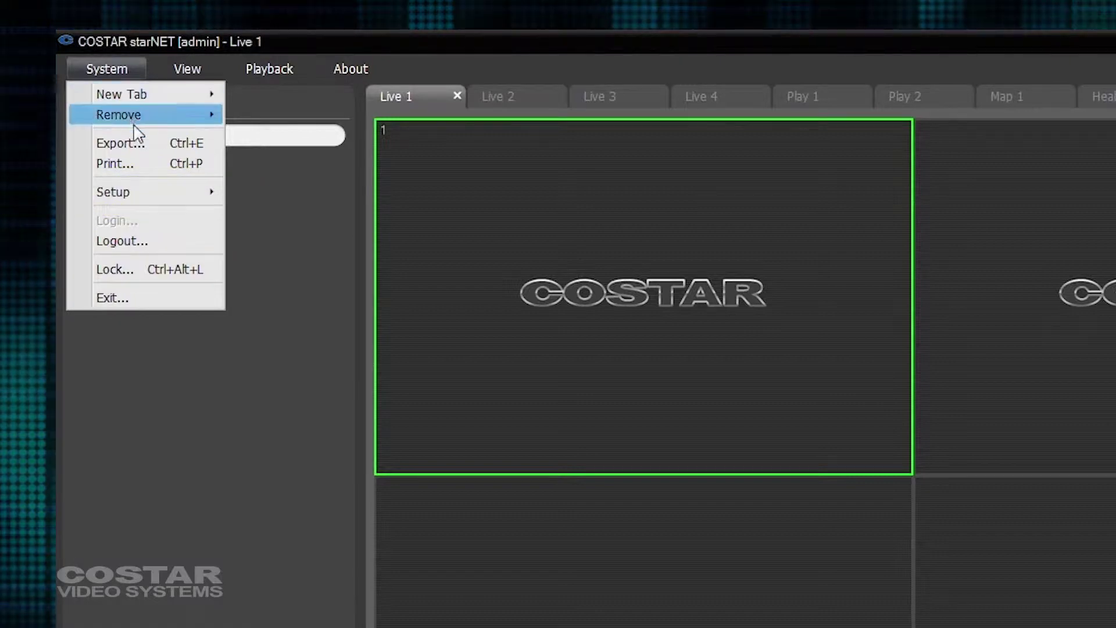
pyautogui.moveTo(113, 193)
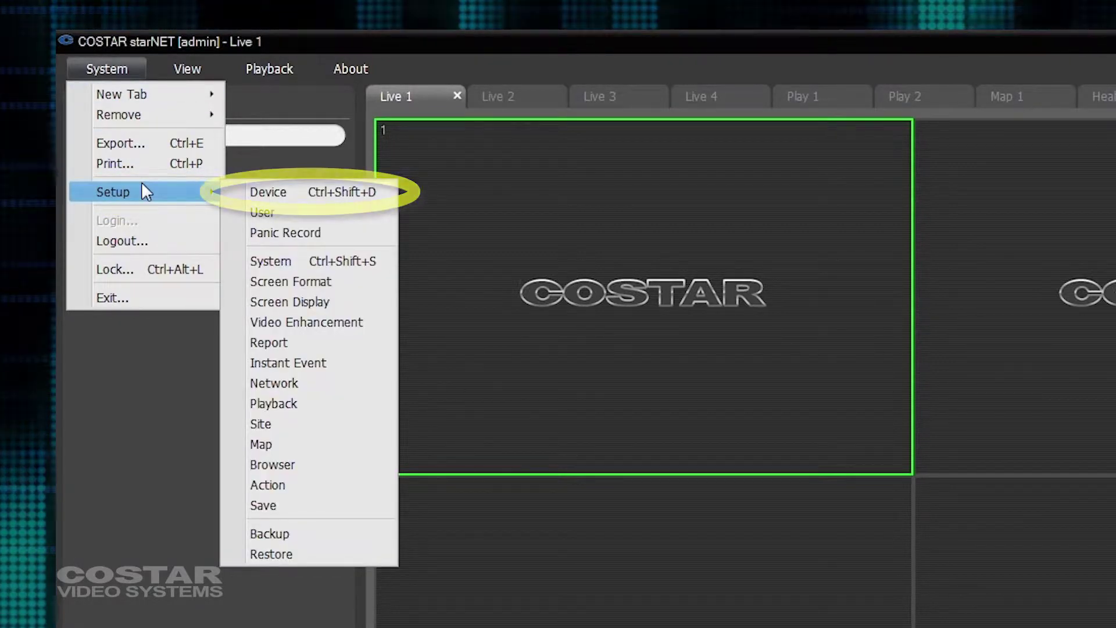
pyautogui.click(296, 189)
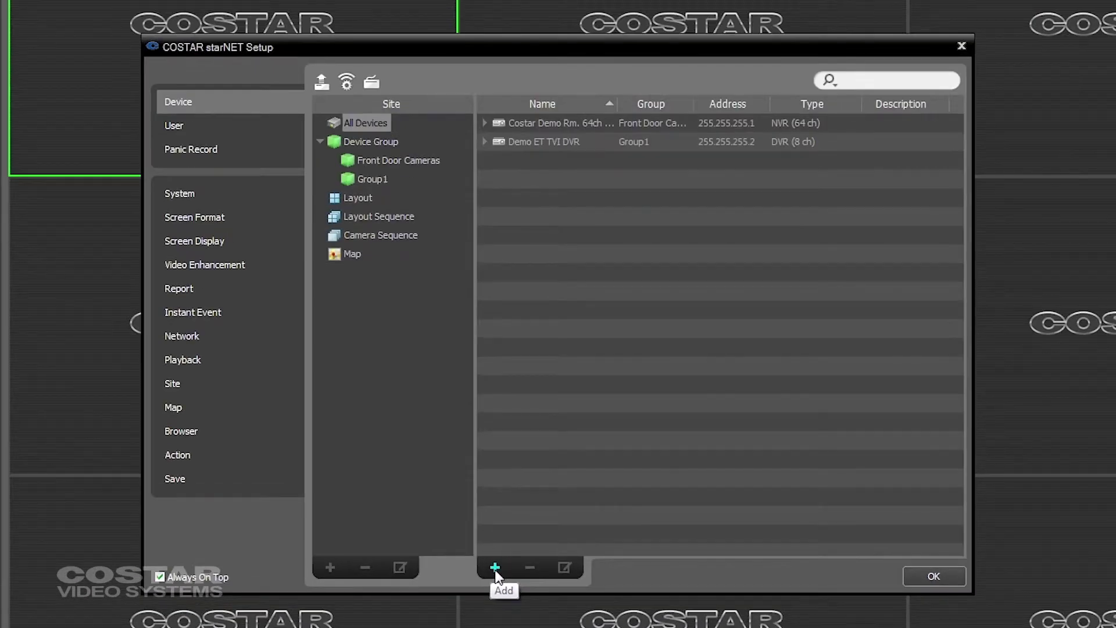
# Start adding a device to bring up Device Scan in Auto Scan (LAN) mode
pyautogui.click(495, 569)
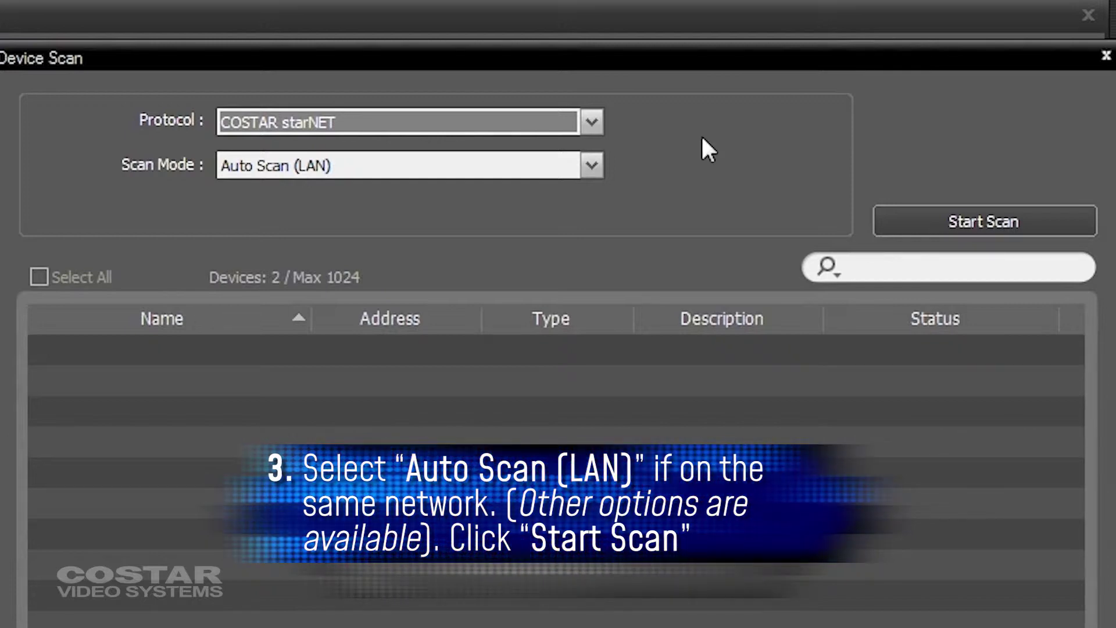
pyautogui.click(509, 162)
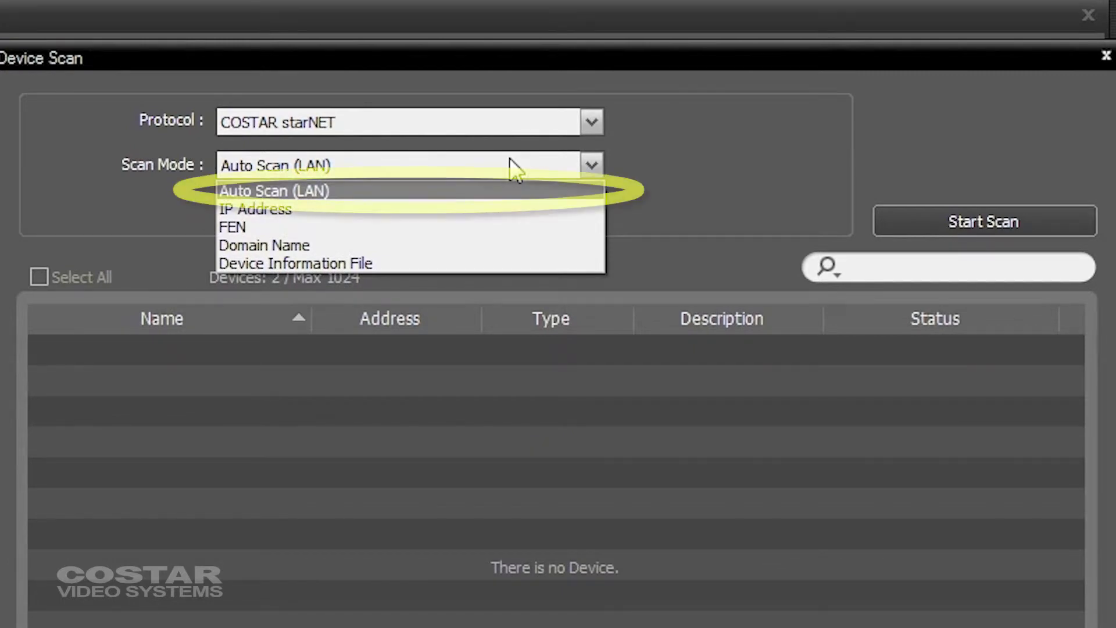
pyautogui.click(483, 189)
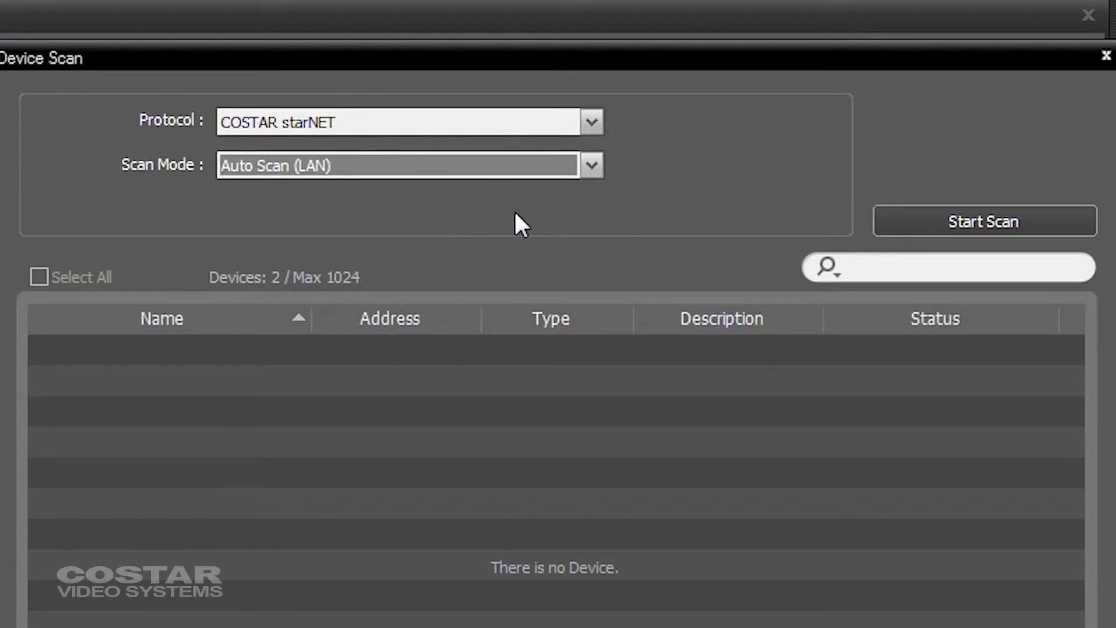
pyautogui.click(944, 225)
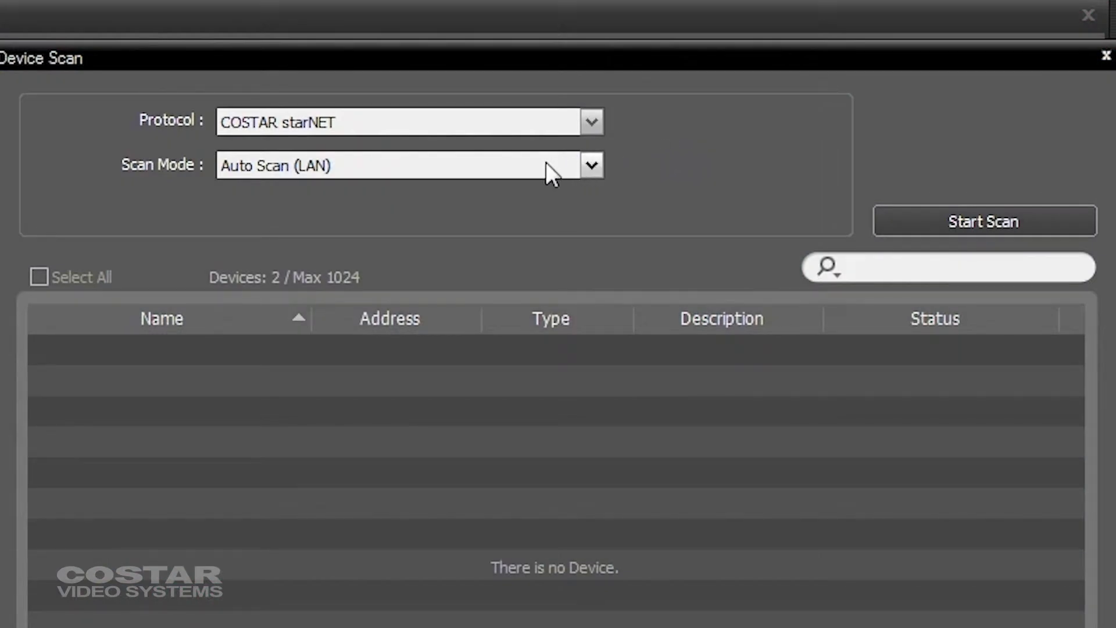
pyautogui.click(545, 162)
pyautogui.click(459, 166)
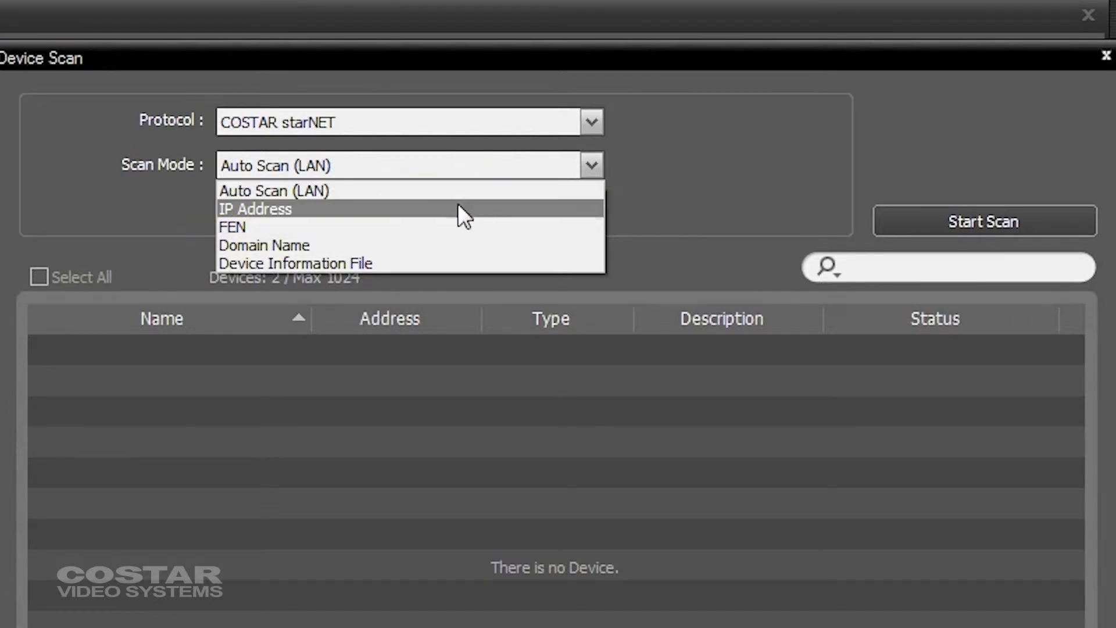
# Scan IP address 255.255.255.3, finding one unregistered 16-channel DVR
pyautogui.click(458, 209)
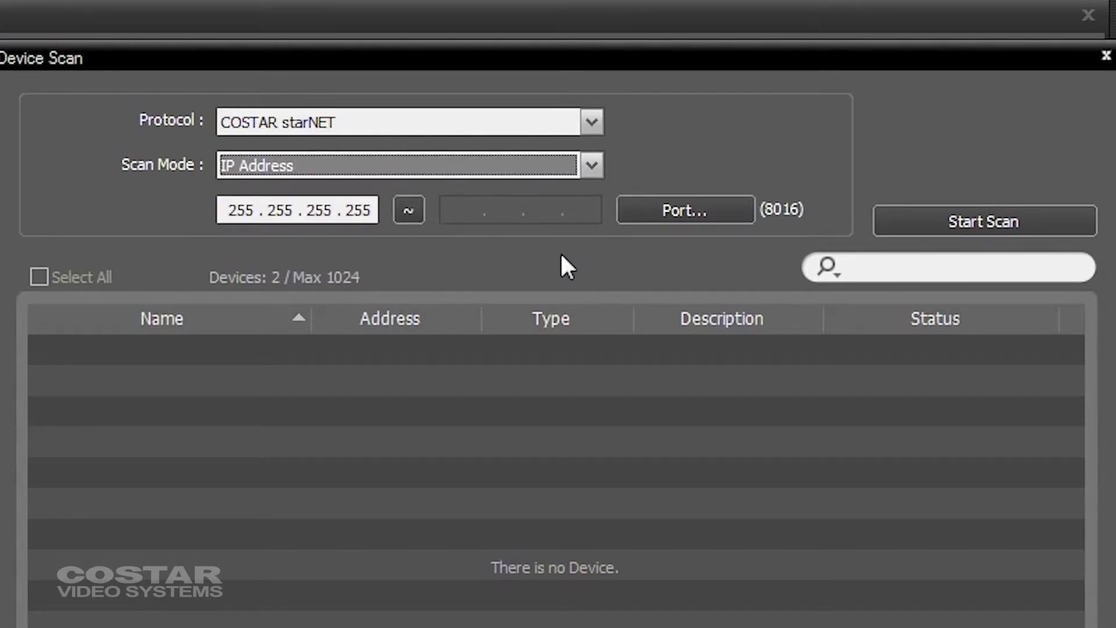
pyautogui.click(242, 210)
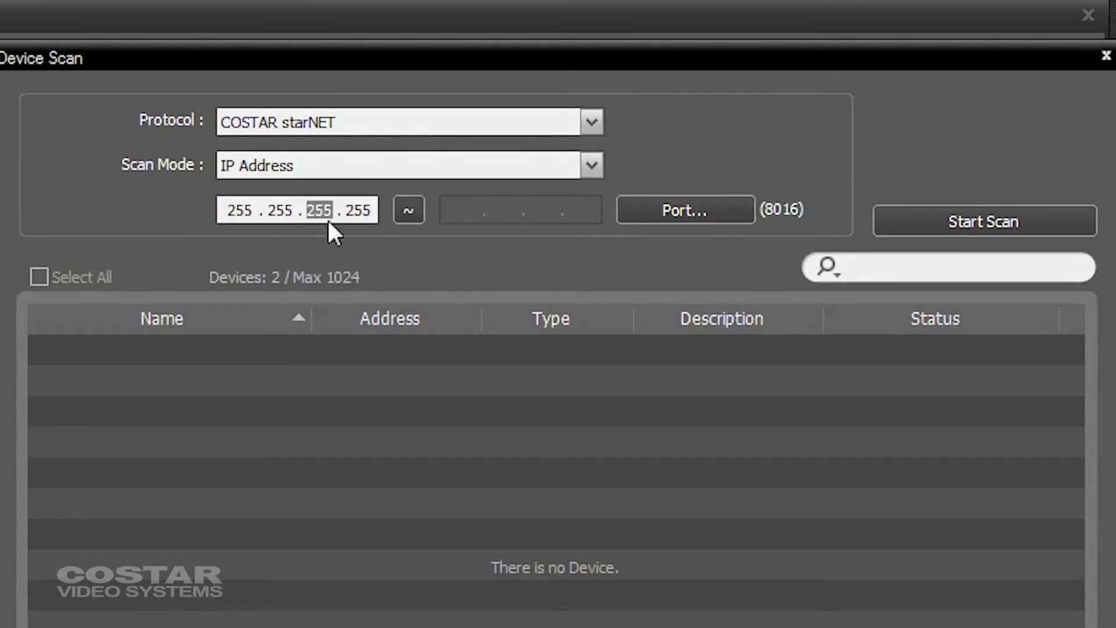
pyautogui.write('3')
pyautogui.click(971, 223)
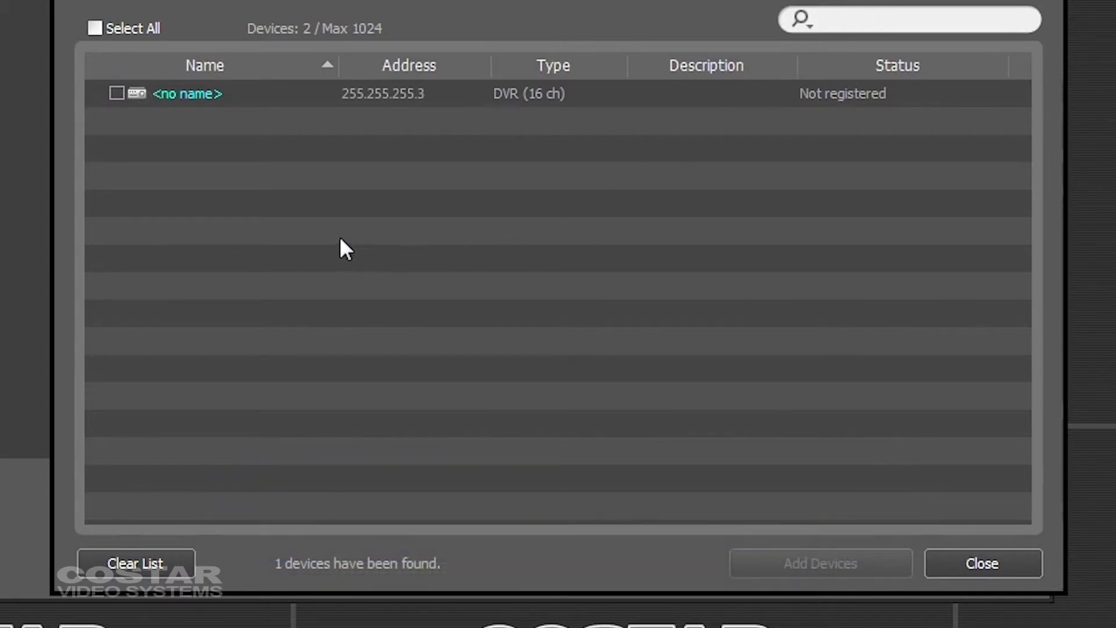
# Check the found 16-channel DVR and choose Add Devices to get its authentication prompt
pyautogui.click(117, 93)
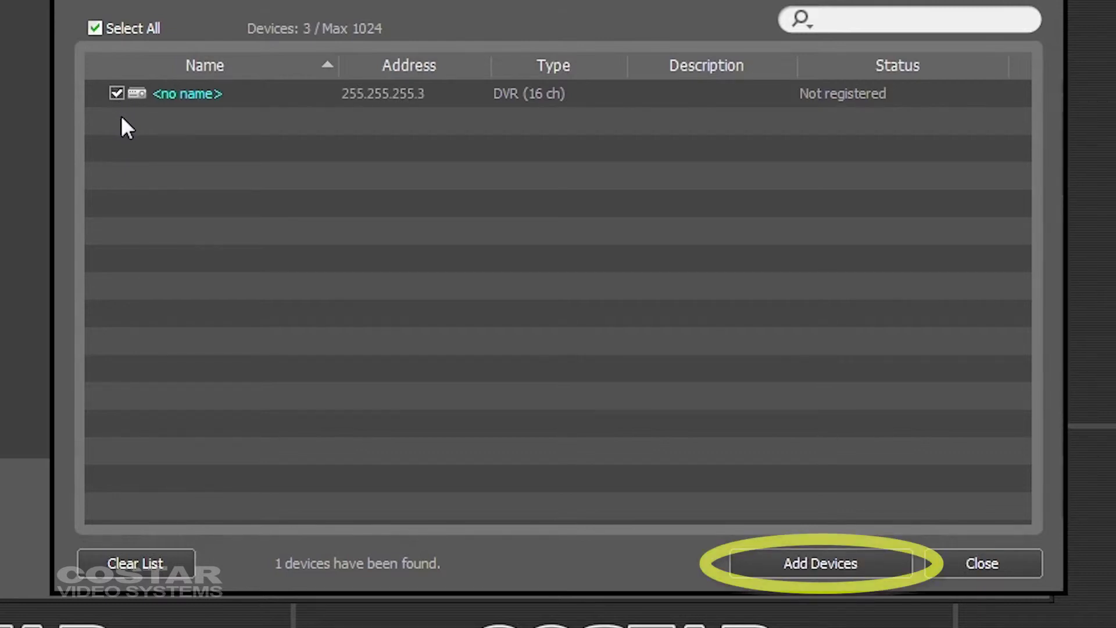
pyautogui.click(829, 550)
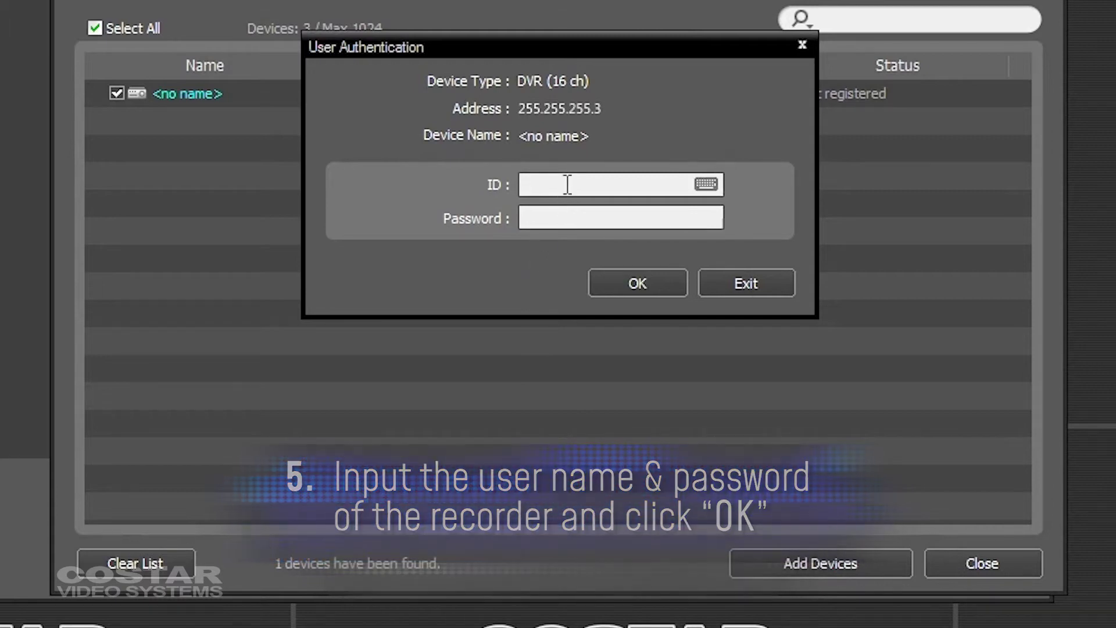
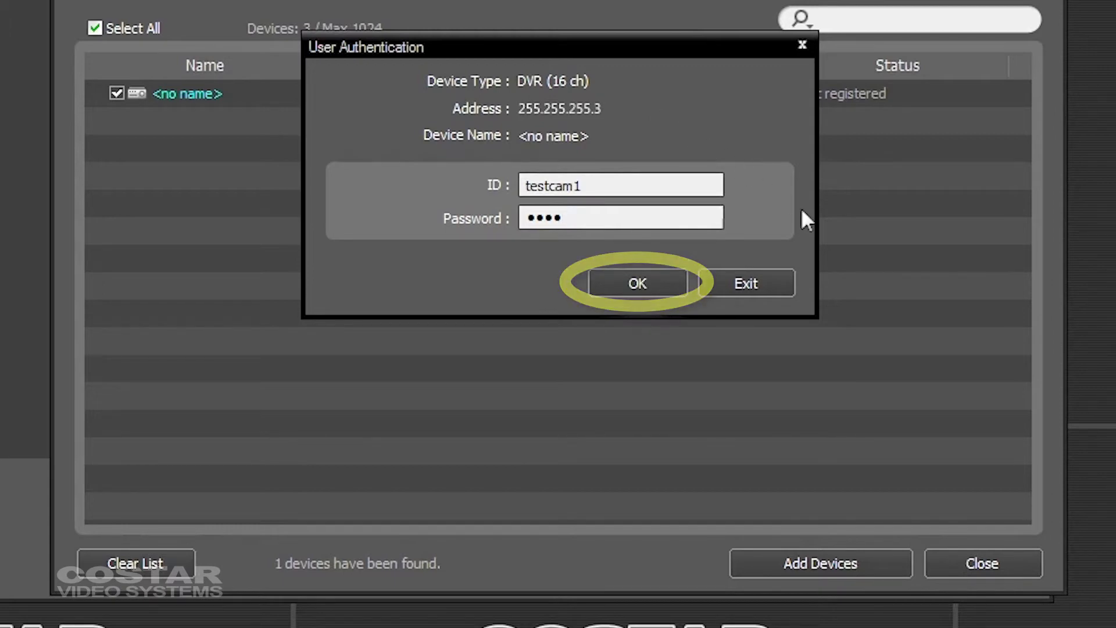
# Confirm the recorder's ID and password so the DVR at 255.255.255.3 shows as Registered
pyautogui.click(650, 282)
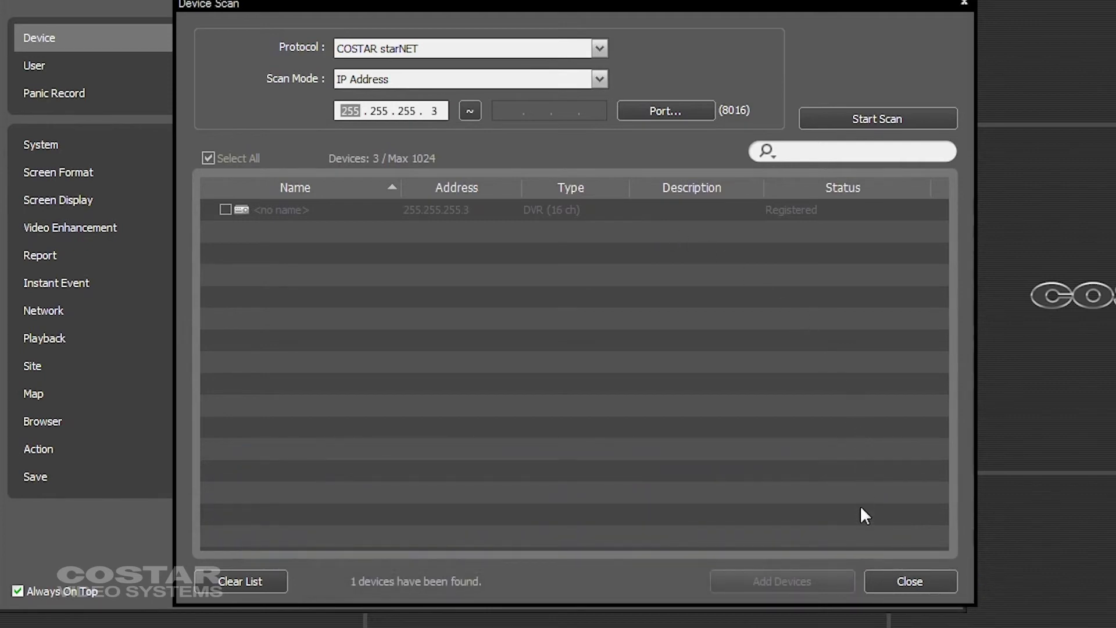
# Close Device Scan and Setup, leaving CVS-Coporate among three devices and the live grid showing
pyautogui.click(888, 580)
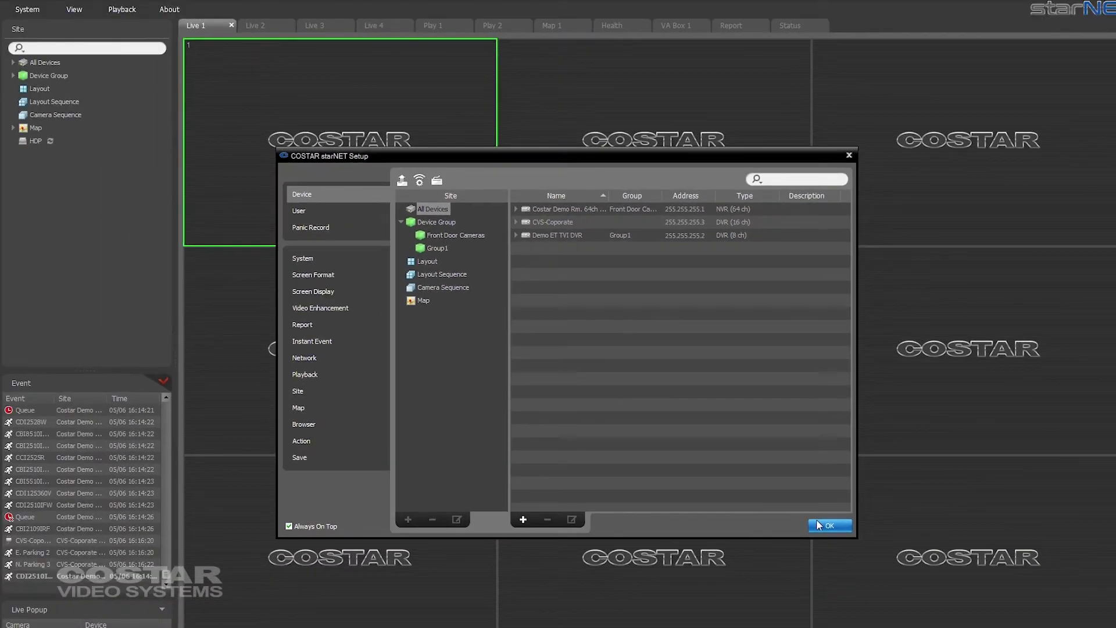
pyautogui.click(818, 524)
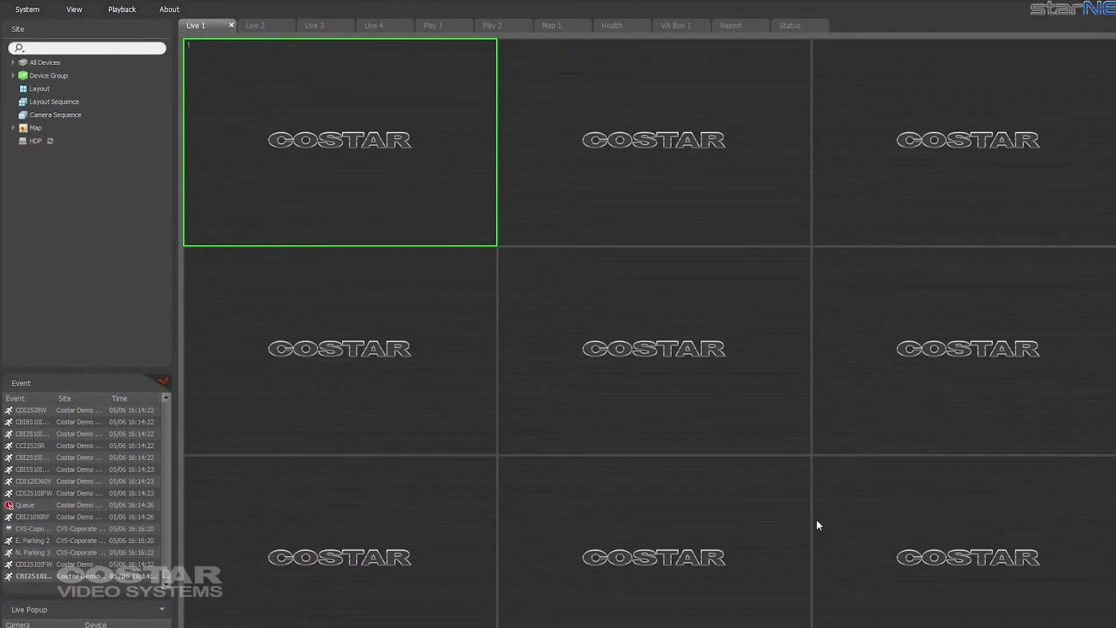